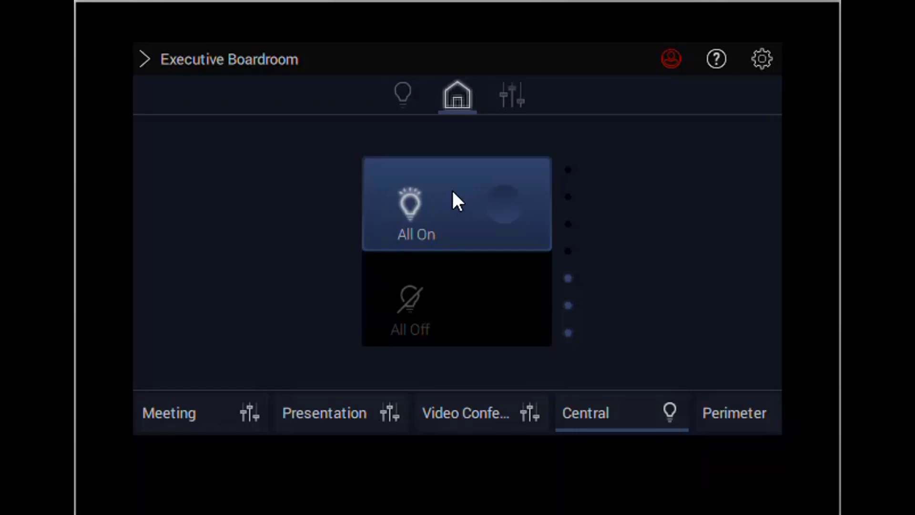
# - Switch to the Open Office area and review the timed events of the Office Hours schedule
pyautogui.click(253, 60)
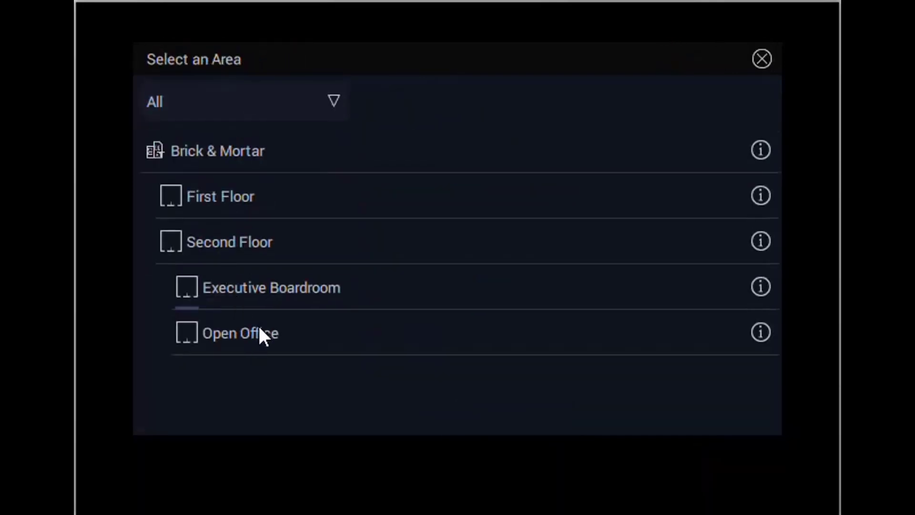
pyautogui.click(259, 329)
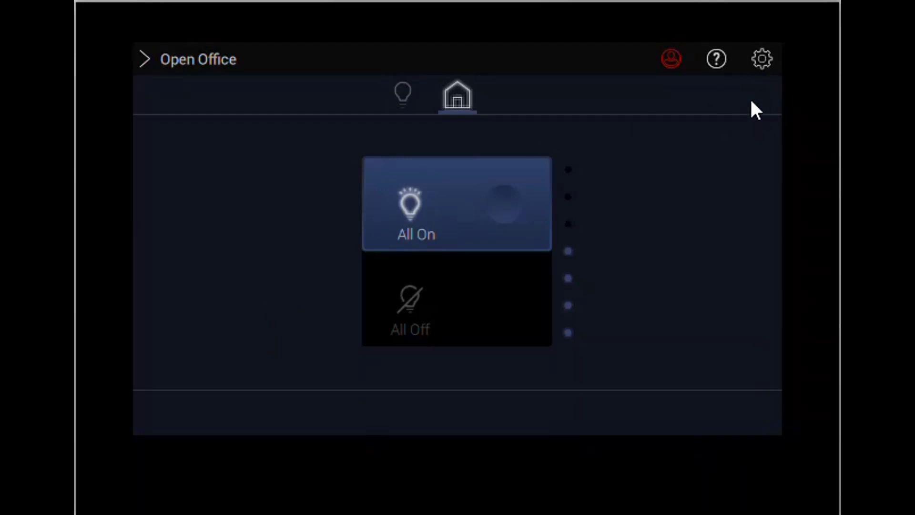
pyautogui.click(761, 59)
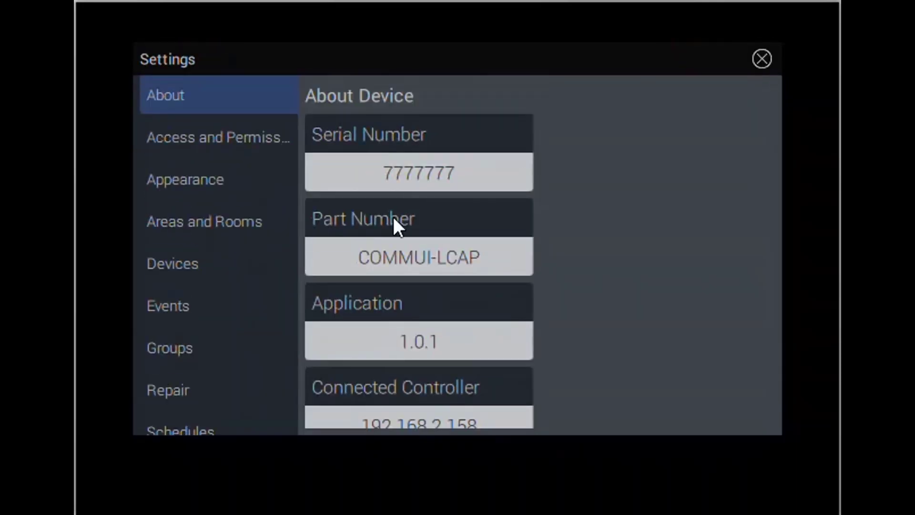
pyautogui.click(198, 428)
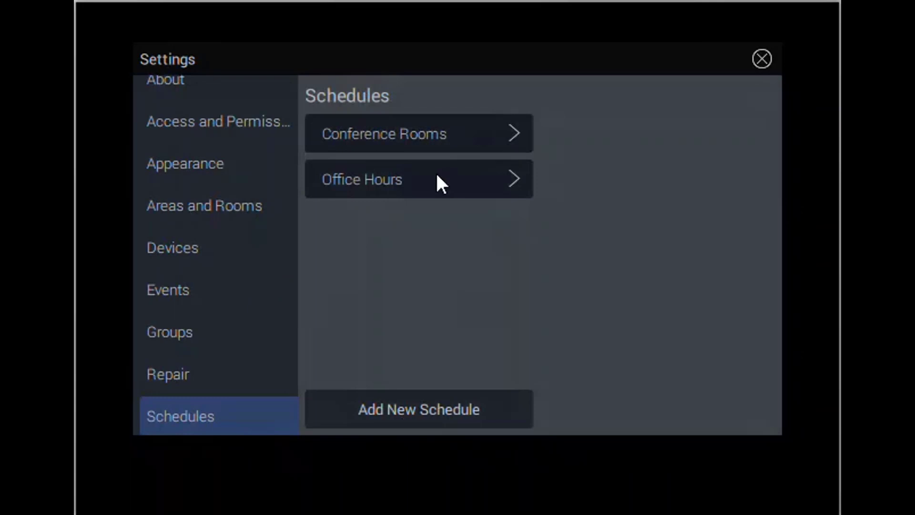
pyautogui.click(514, 180)
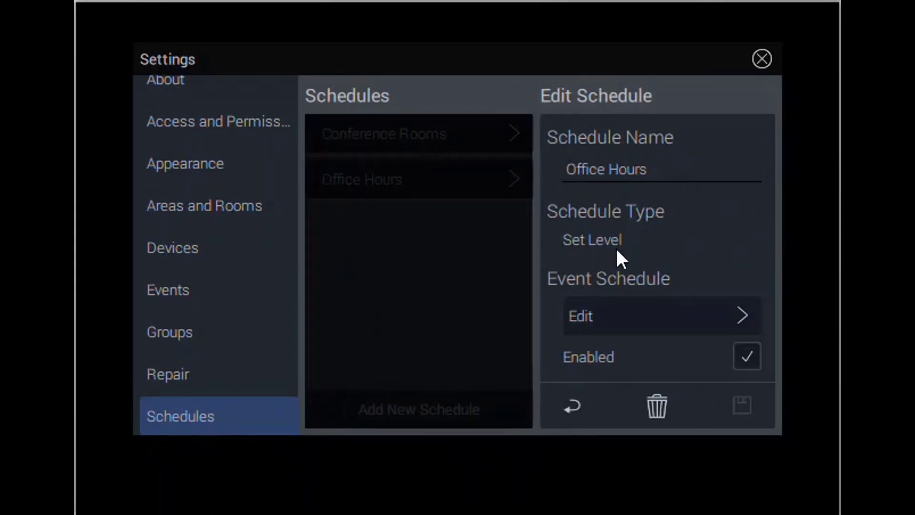
pyautogui.click(743, 317)
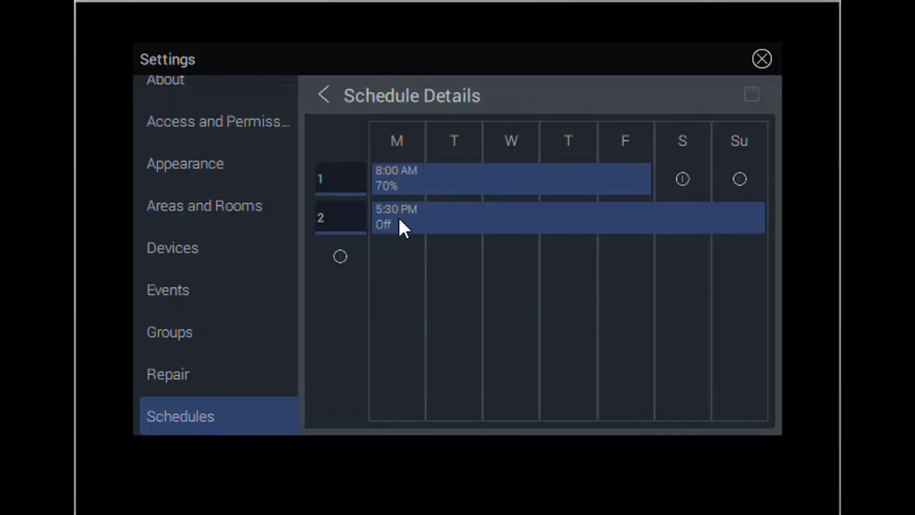
pyautogui.click(761, 59)
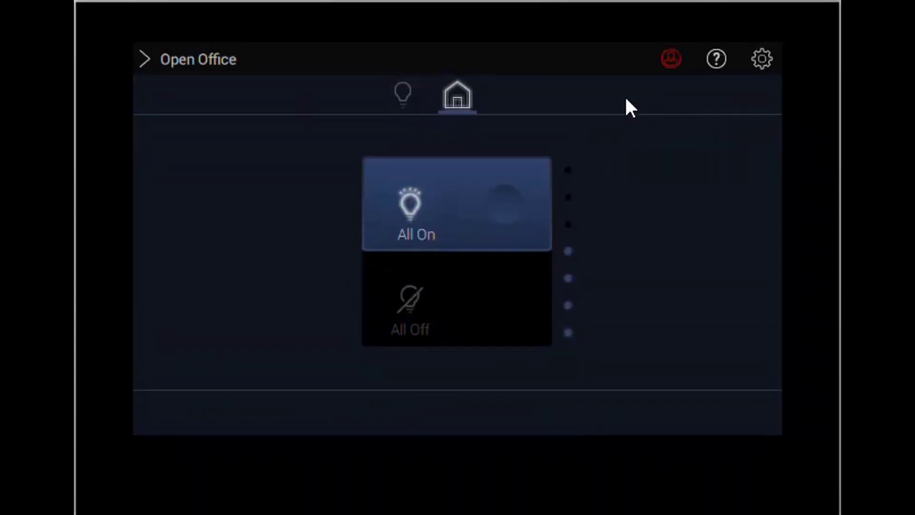
# - Review the Conference Rooms schedule, including the level and ramp duration of its 5:00 PM Off event
pyautogui.click(754, 59)
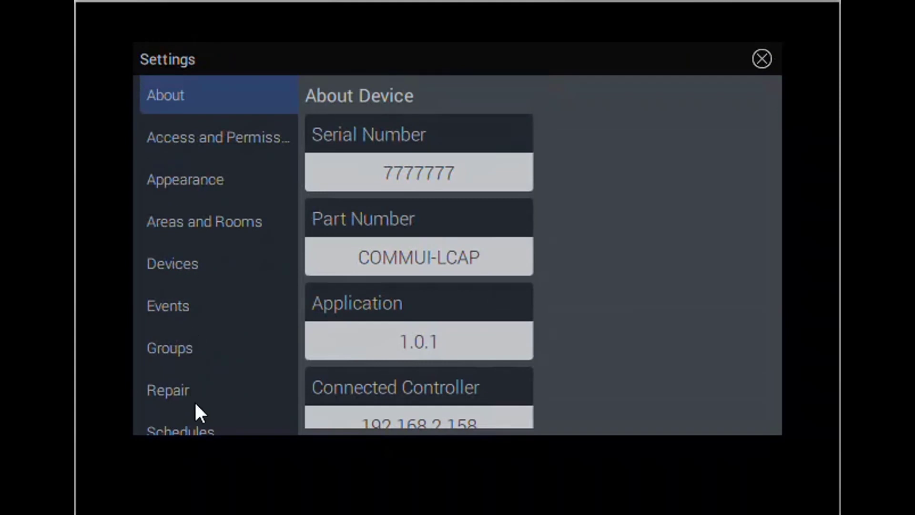
pyautogui.click(196, 418)
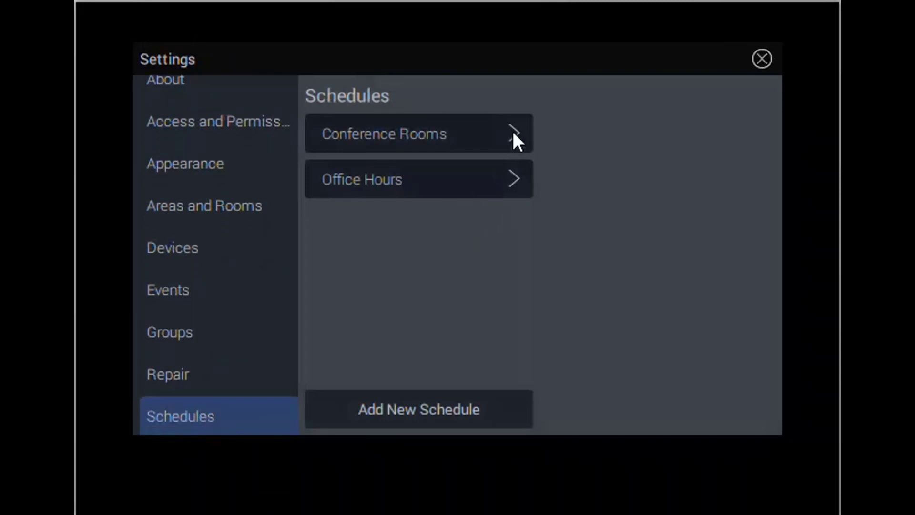
pyautogui.click(513, 133)
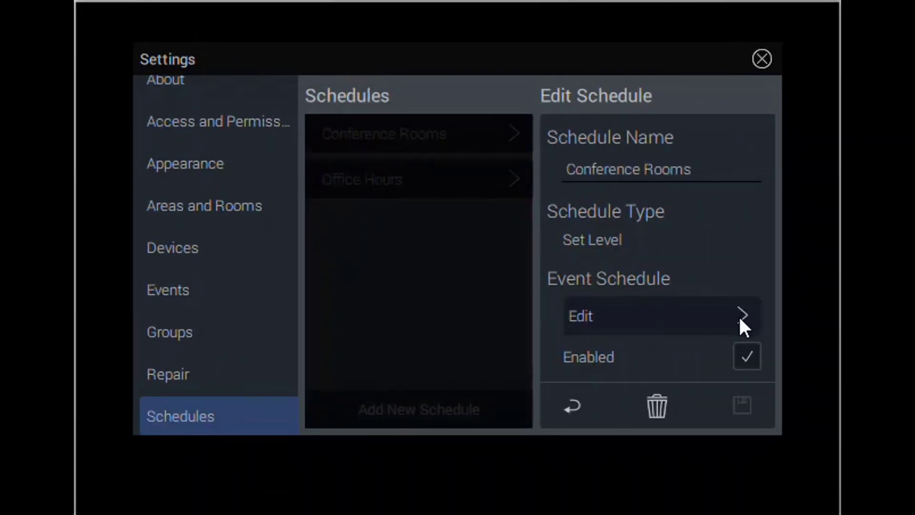
pyautogui.click(739, 318)
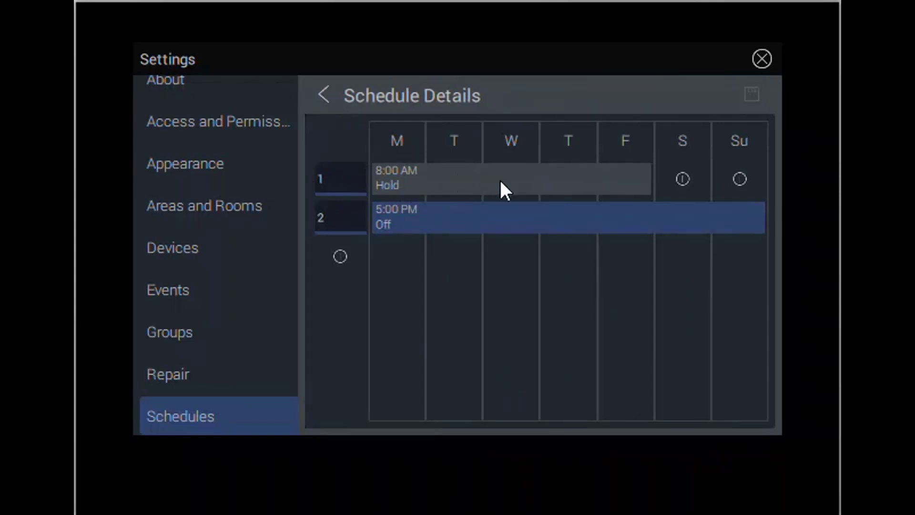
pyautogui.click(430, 216)
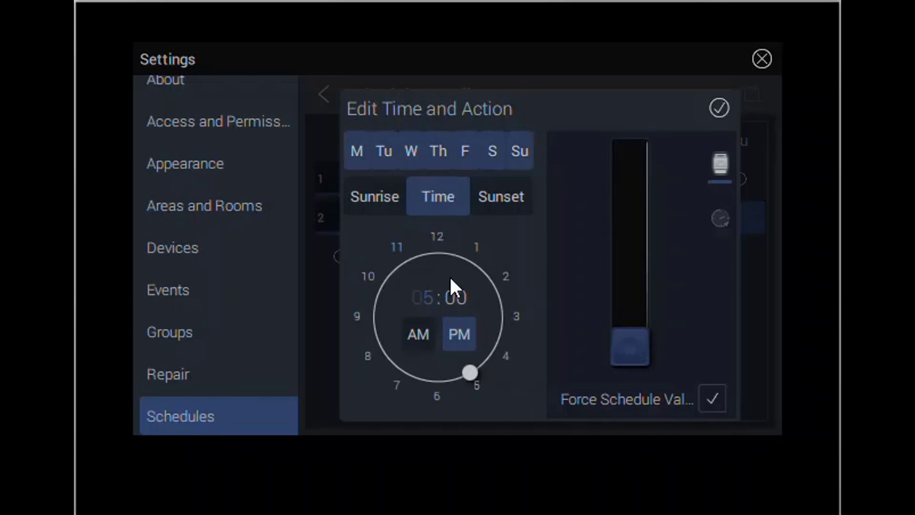
pyautogui.click(719, 217)
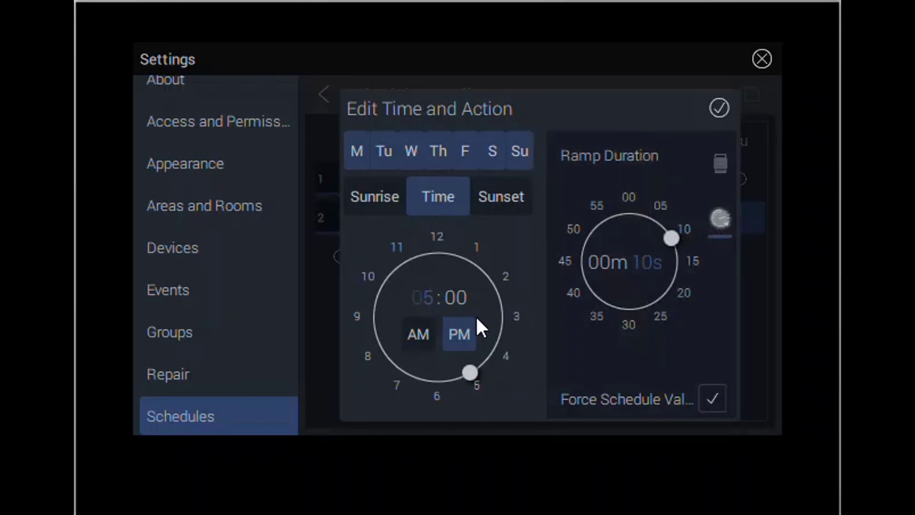
pyautogui.click(719, 109)
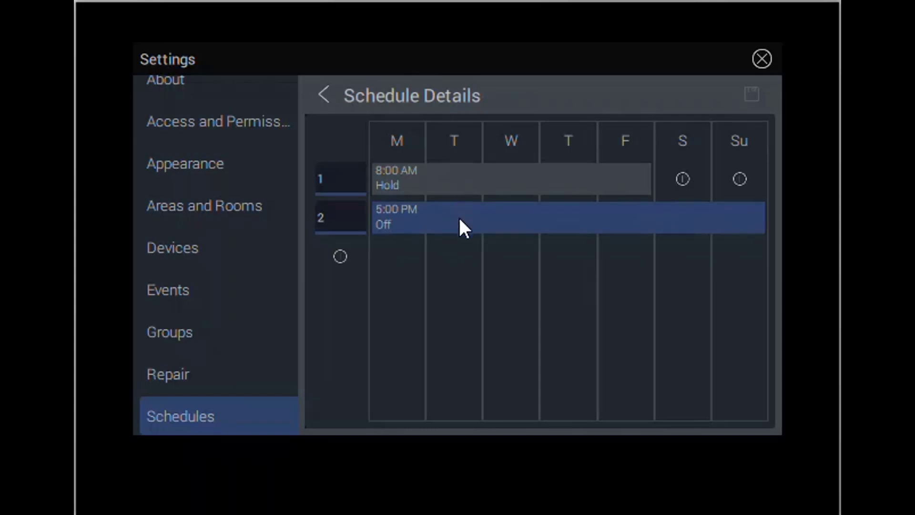
# - Turn off Force Schedule Value for the Conference Rooms schedule's 8:00 AM weekday event and leave the settings without saving
pyautogui.click(444, 180)
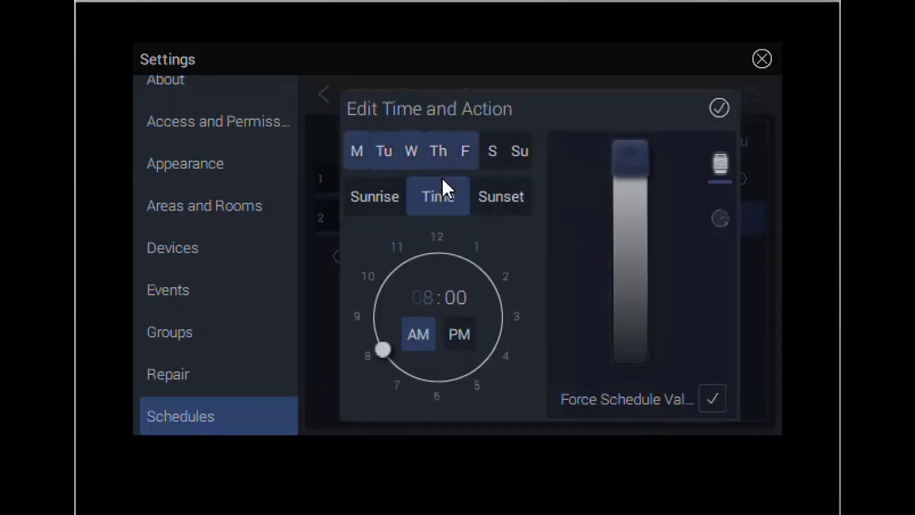
pyautogui.click(713, 400)
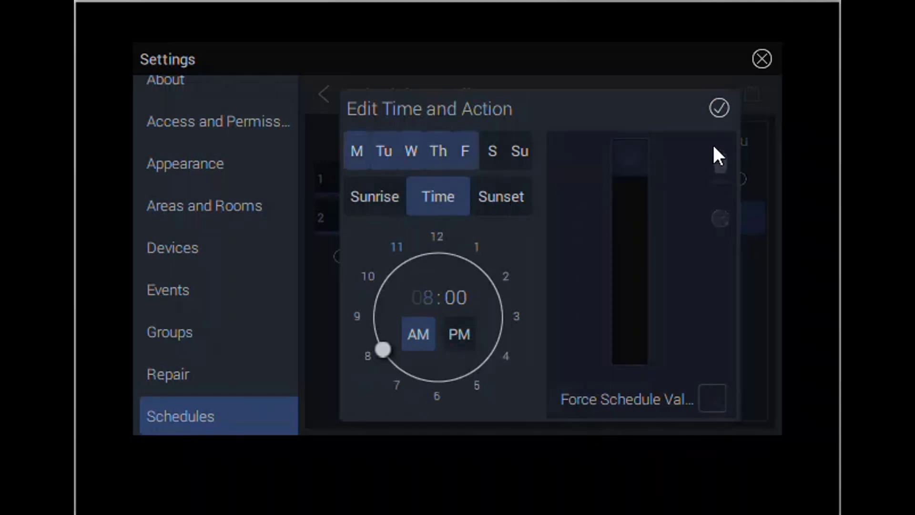
pyautogui.click(719, 108)
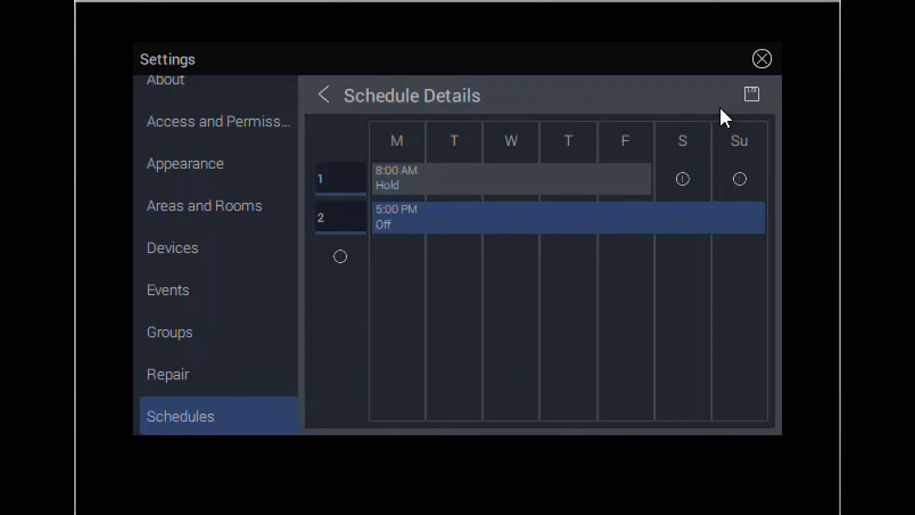
pyautogui.click(760, 59)
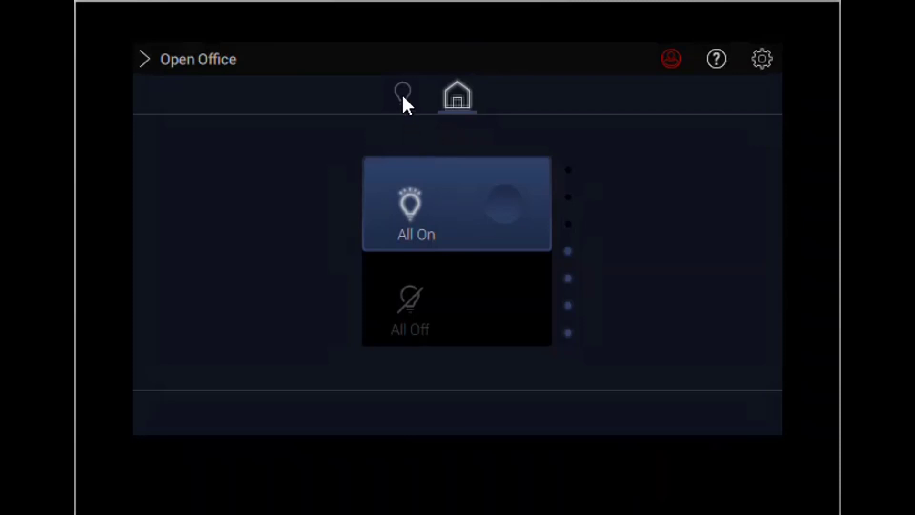
# - Check the current and upcoming schedule assigned to the Central light in the Open Office
pyautogui.click(403, 96)
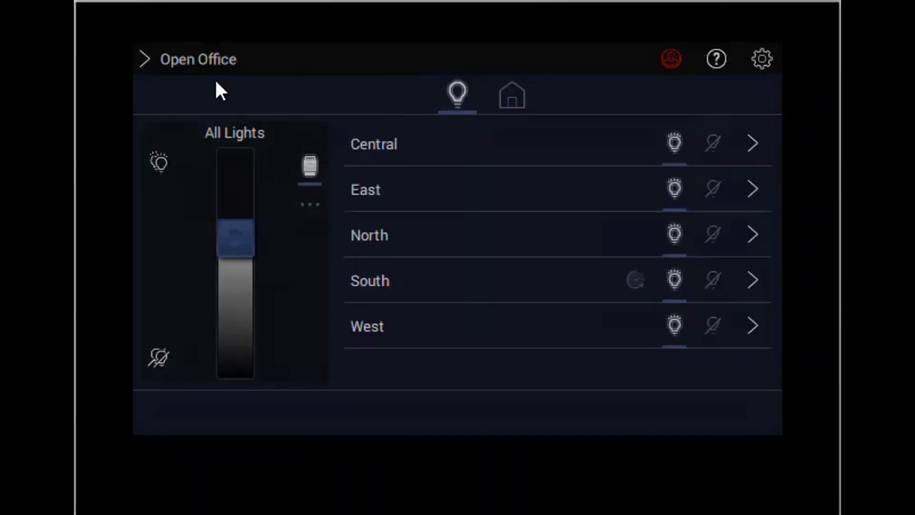
pyautogui.click(753, 144)
pyautogui.click(755, 206)
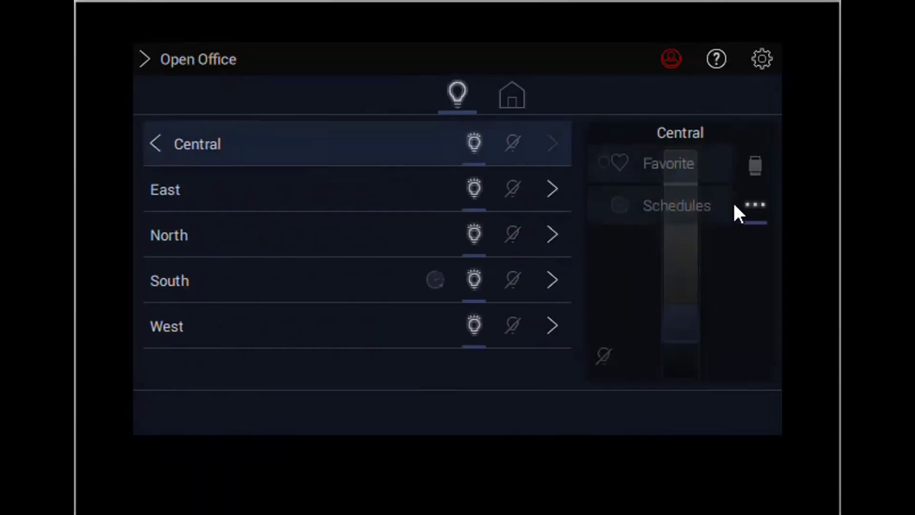
pyautogui.click(663, 201)
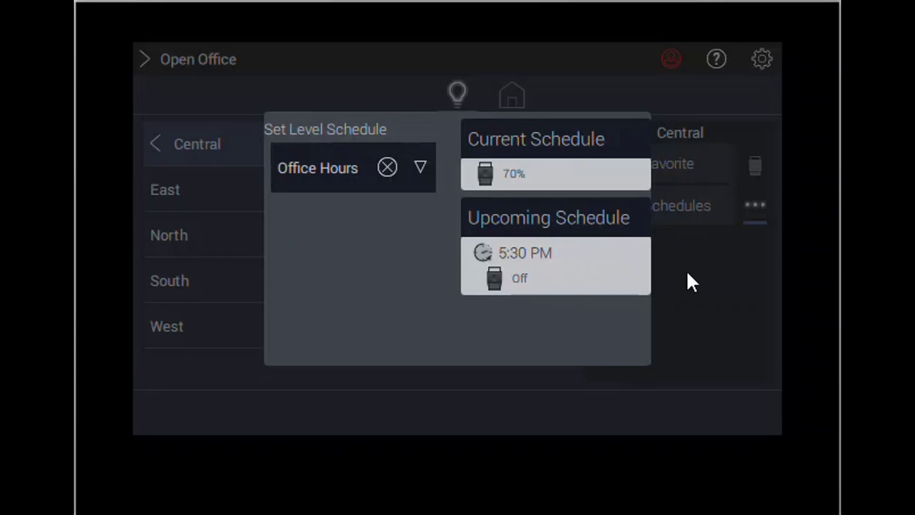
pyautogui.click(706, 278)
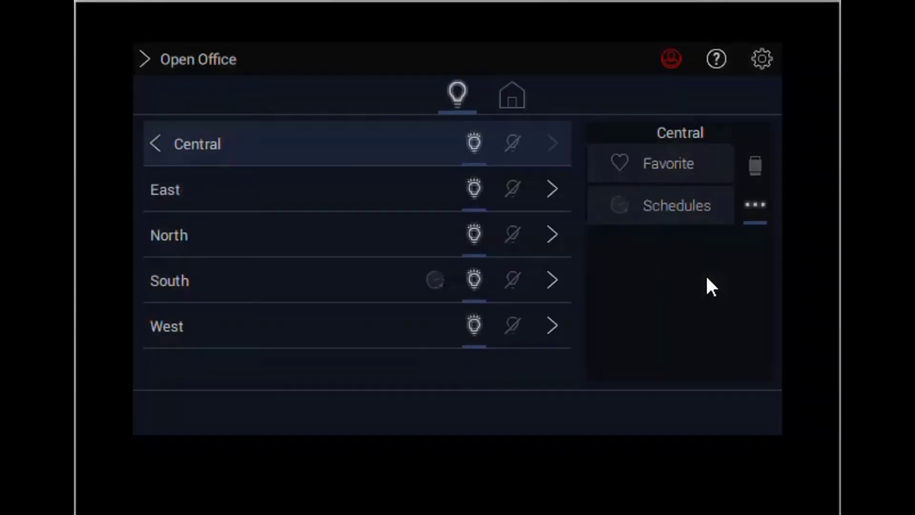
# - Dim the Open Office's West light to 38 and check its schedule override notice
pyautogui.click(553, 327)
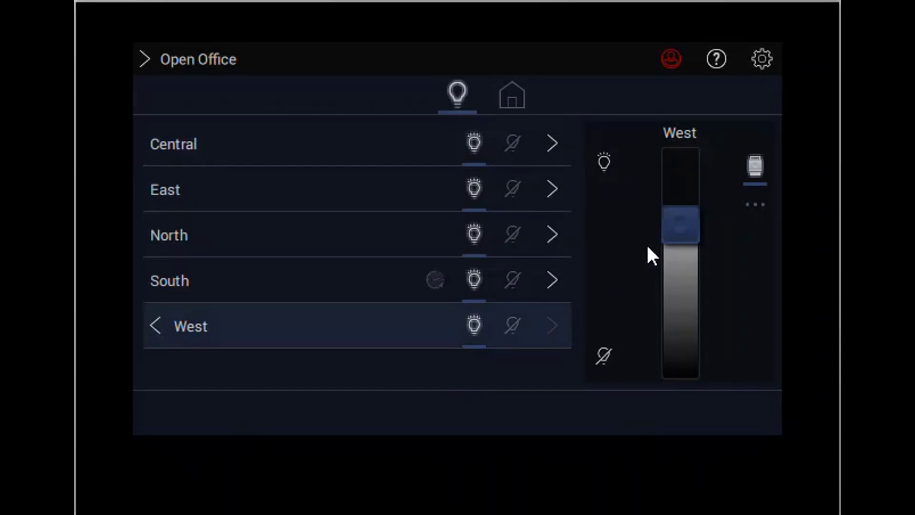
pyautogui.click(678, 227)
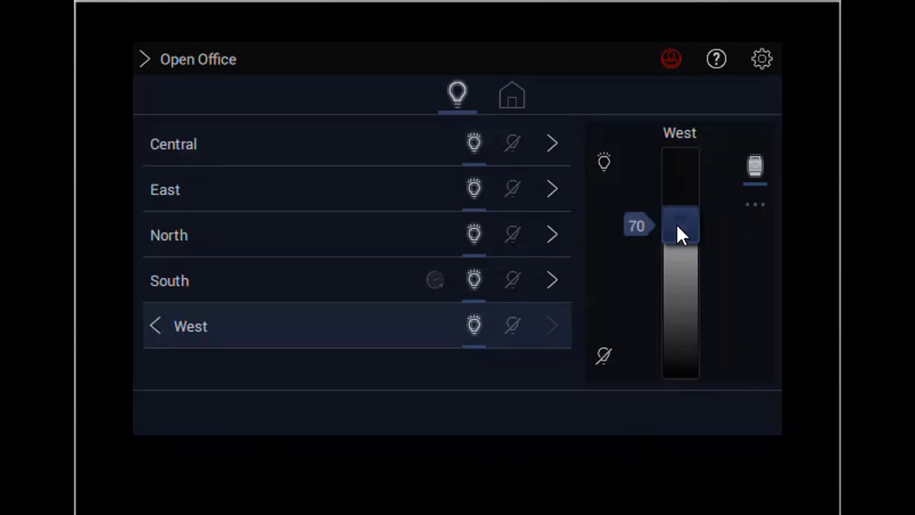
pyautogui.moveTo(677, 227); pyautogui.dragTo(674, 286)
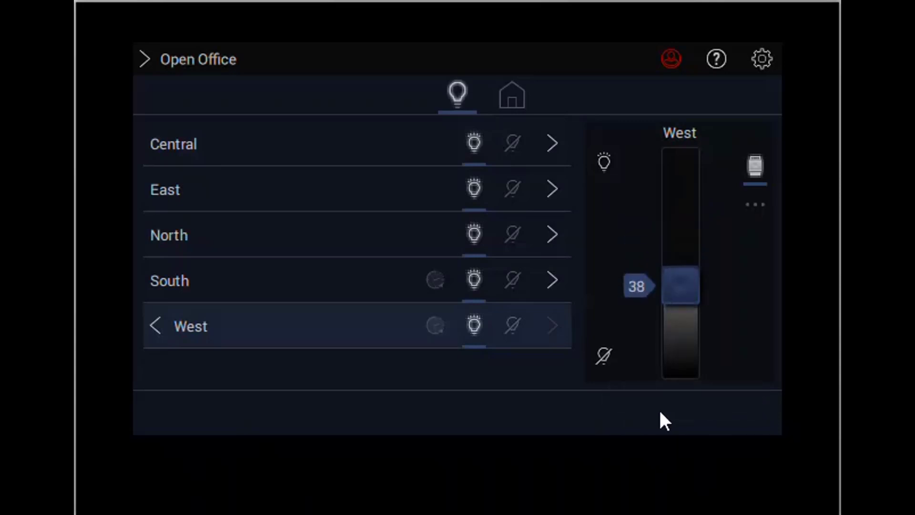
pyautogui.click(435, 326)
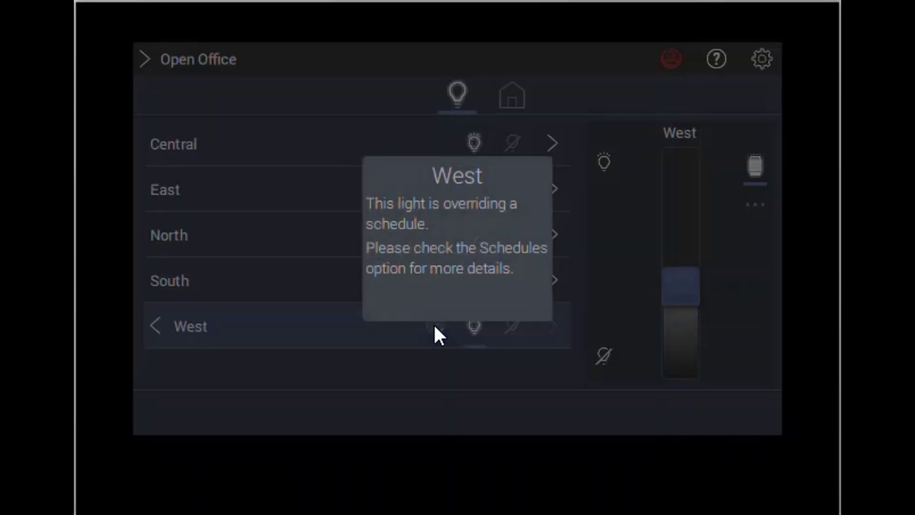
pyautogui.click(400, 333)
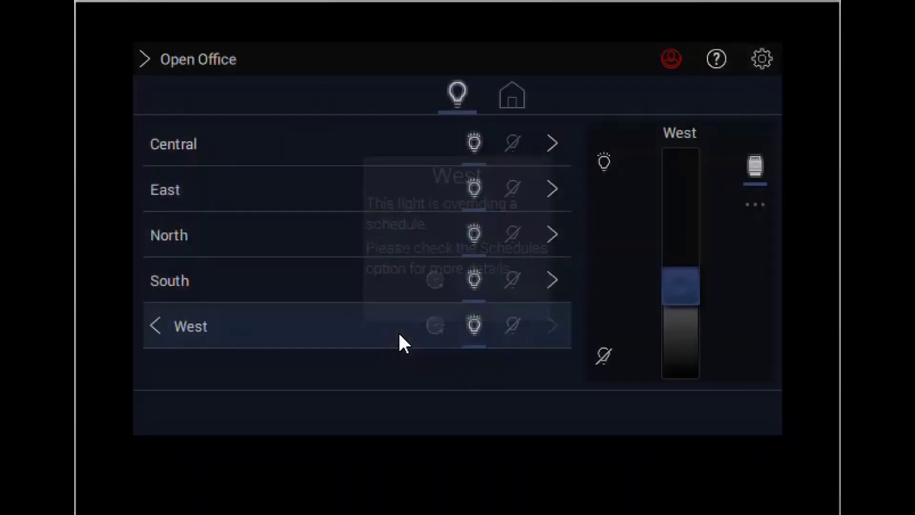
# - Extend the holding time of the West light's schedule override by five increments
pyautogui.click(761, 205)
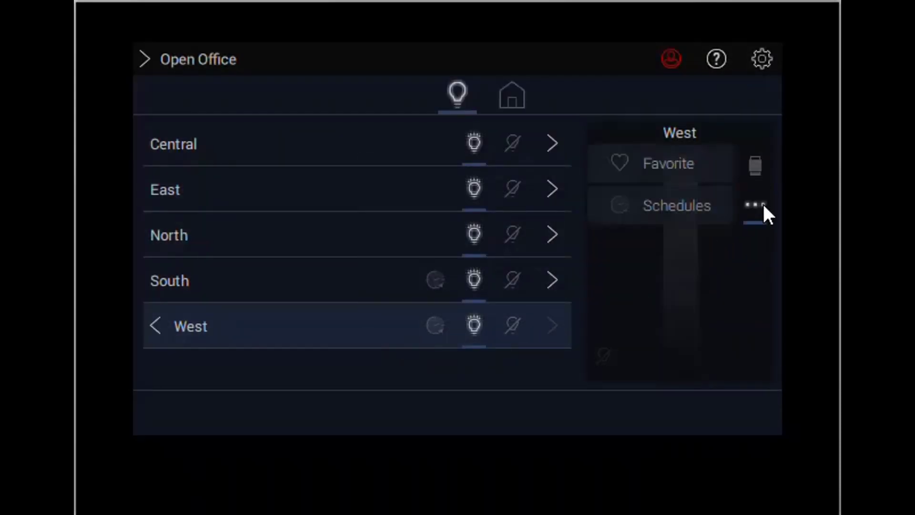
pyautogui.click(669, 202)
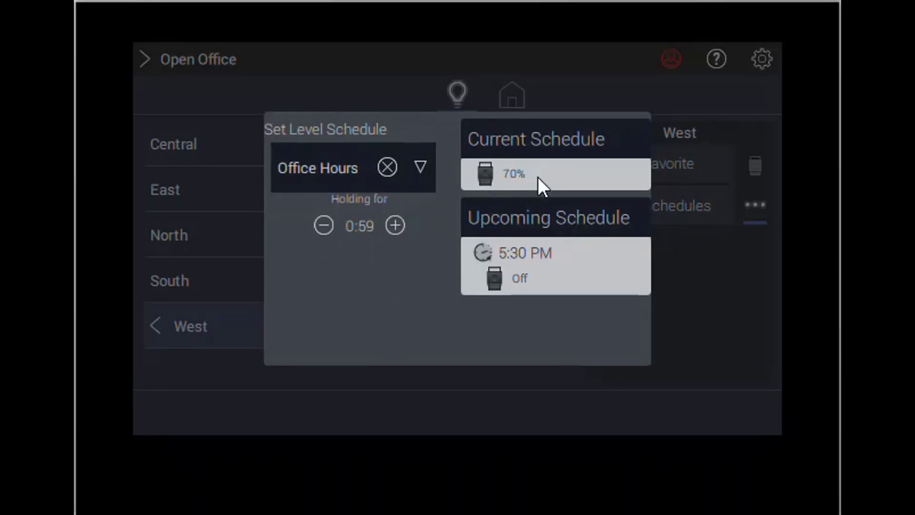
pyautogui.click(395, 226)
pyautogui.click(395, 226)
pyautogui.click(394, 226)
pyautogui.click(394, 225)
pyautogui.click(394, 225)
pyautogui.click(692, 278)
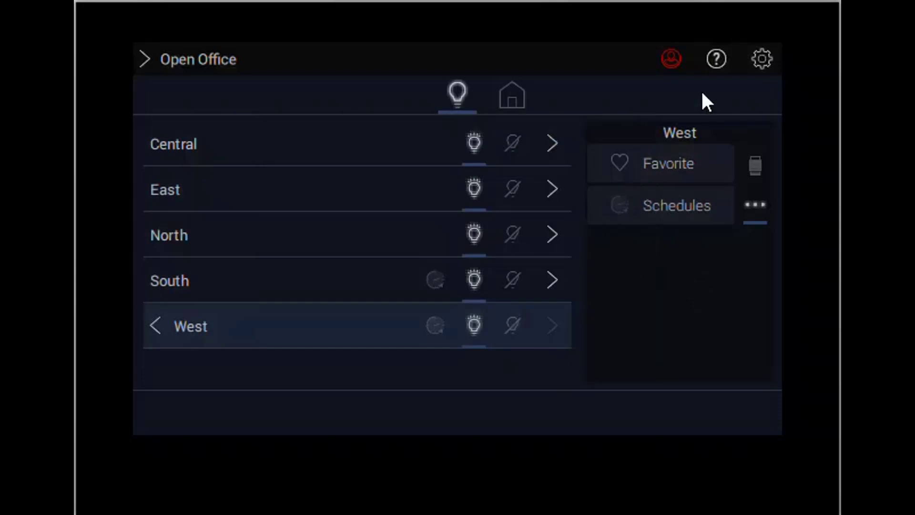
# - Switch to the Executive Boardroom and check the current and upcoming schedule of its Display light
pyautogui.click(235, 56)
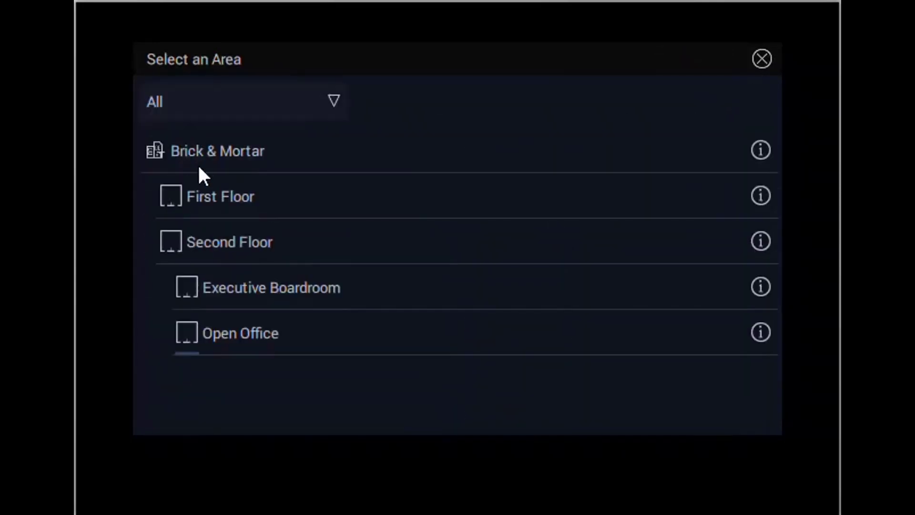
pyautogui.click(264, 286)
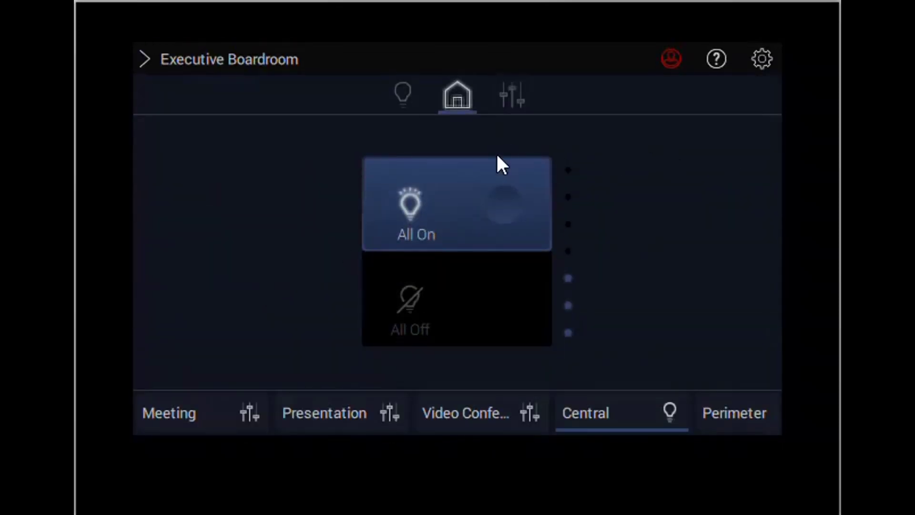
pyautogui.click(393, 84)
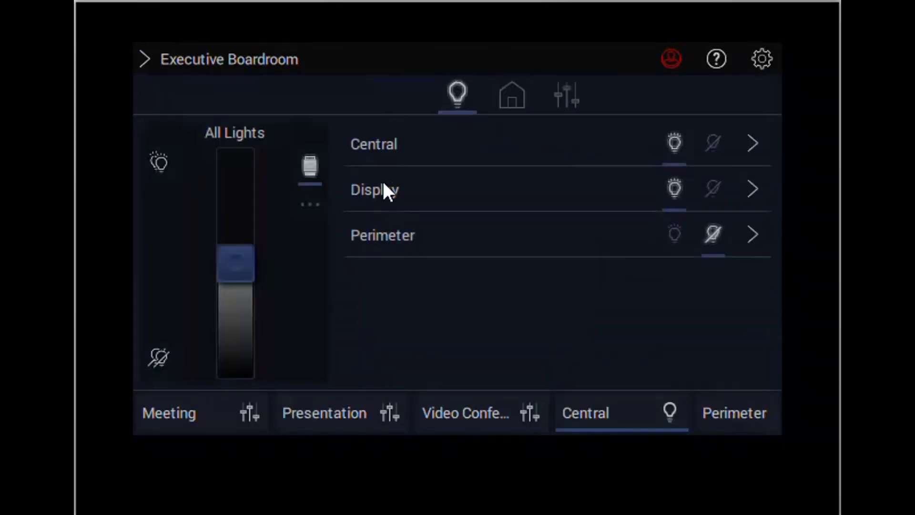
pyautogui.click(751, 191)
pyautogui.click(757, 204)
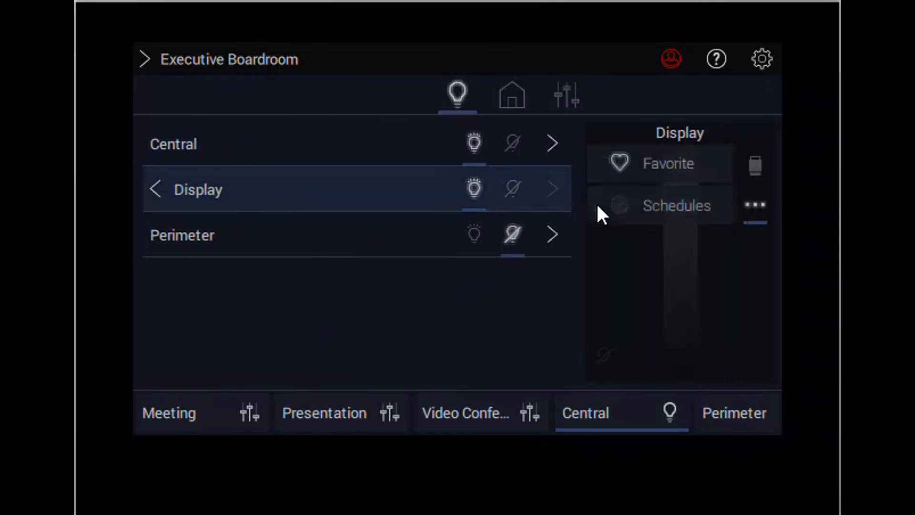
pyautogui.click(690, 201)
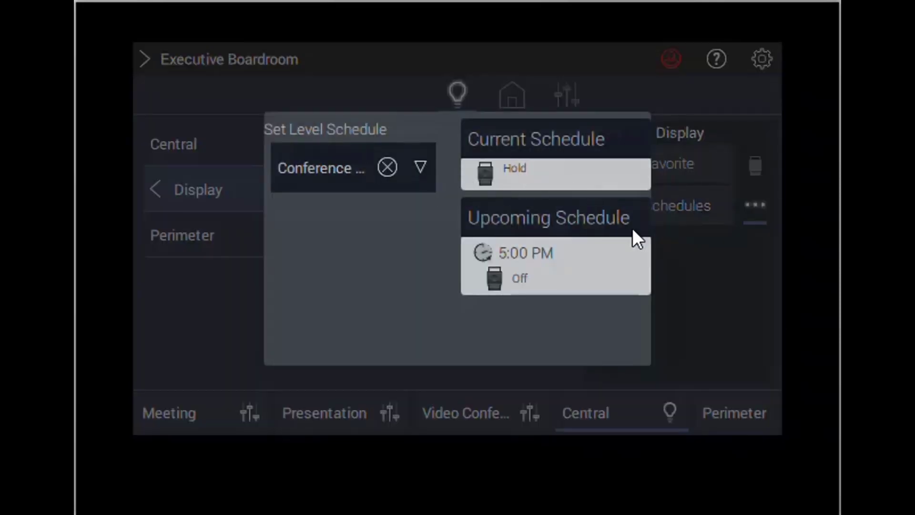
pyautogui.click(706, 261)
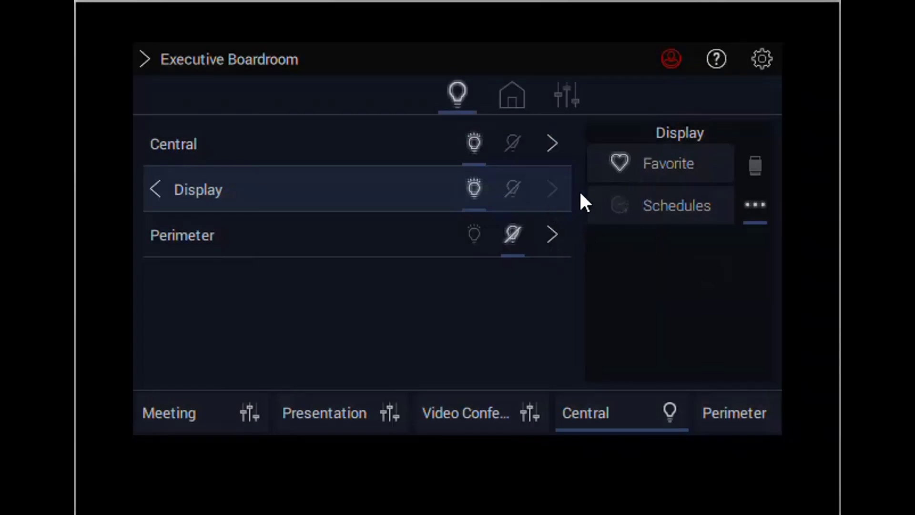
# - Dim the Executive Boardroom's Display light to 68
pyautogui.click(548, 191)
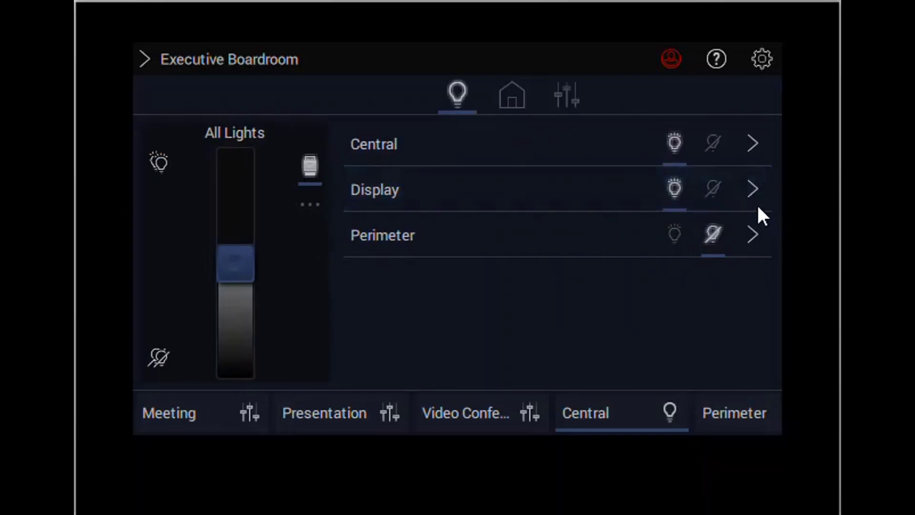
pyautogui.click(759, 205)
pyautogui.moveTo(681, 184); pyautogui.dragTo(680, 230)
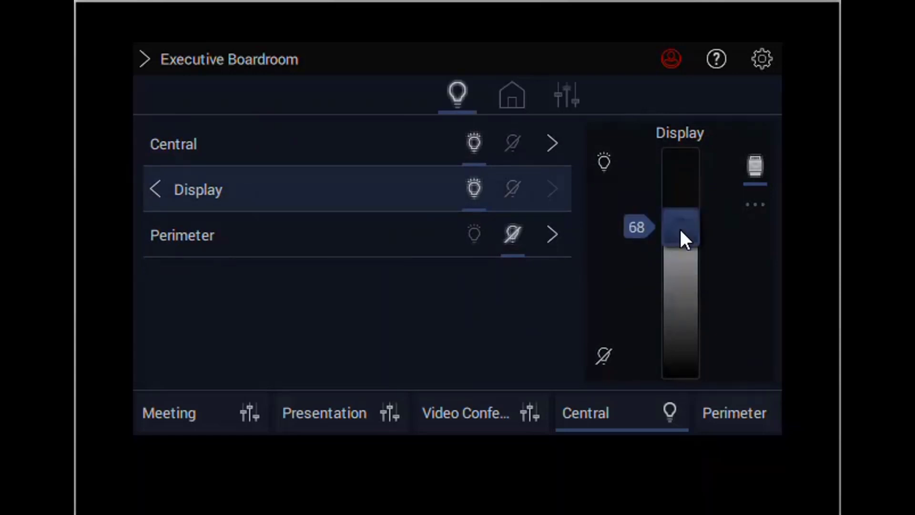